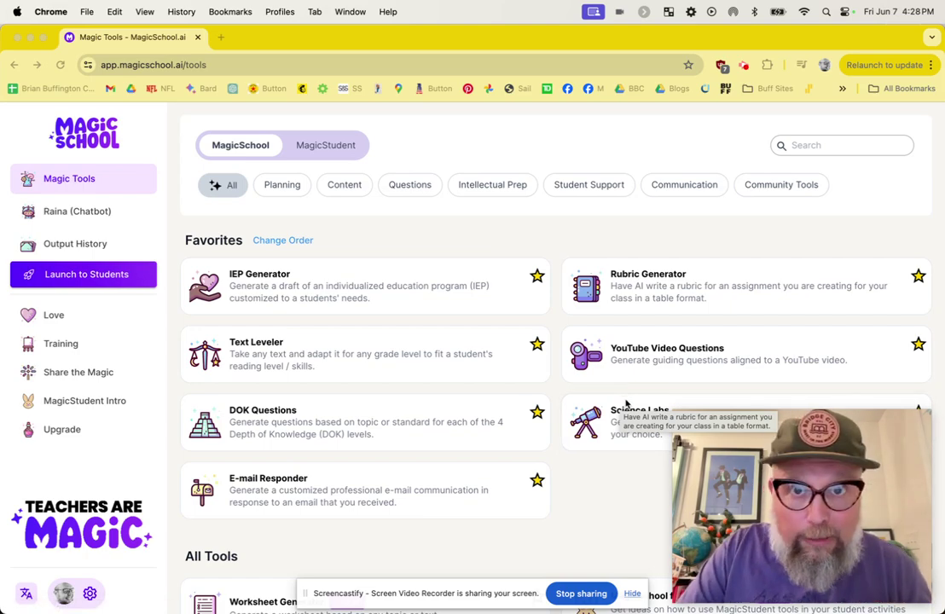
Start a new room from Student Rooms, prefilled for Jun. 7th, 2024, 8th grade, 250 students
left_click(68, 277)
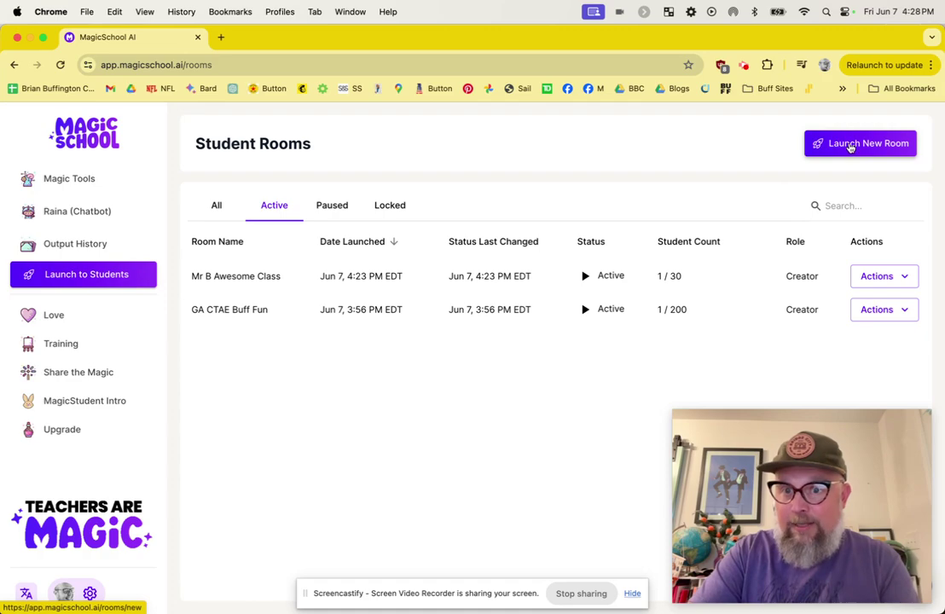
left_click(850, 145)
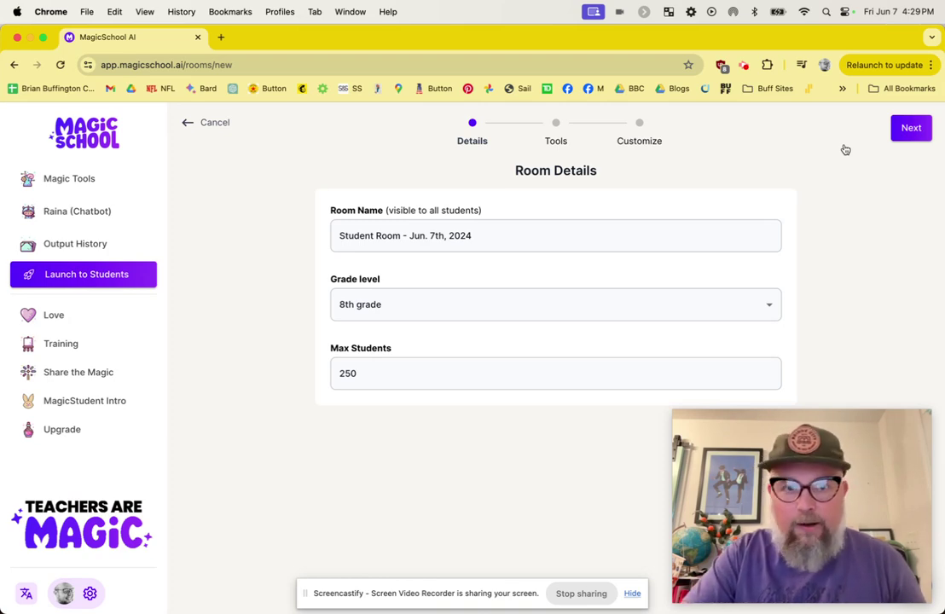
Rename the room 'The Best Class Ever w/ Mr. B', set Max Students to 30, and continue
left_click(361, 237)
key("super+a")
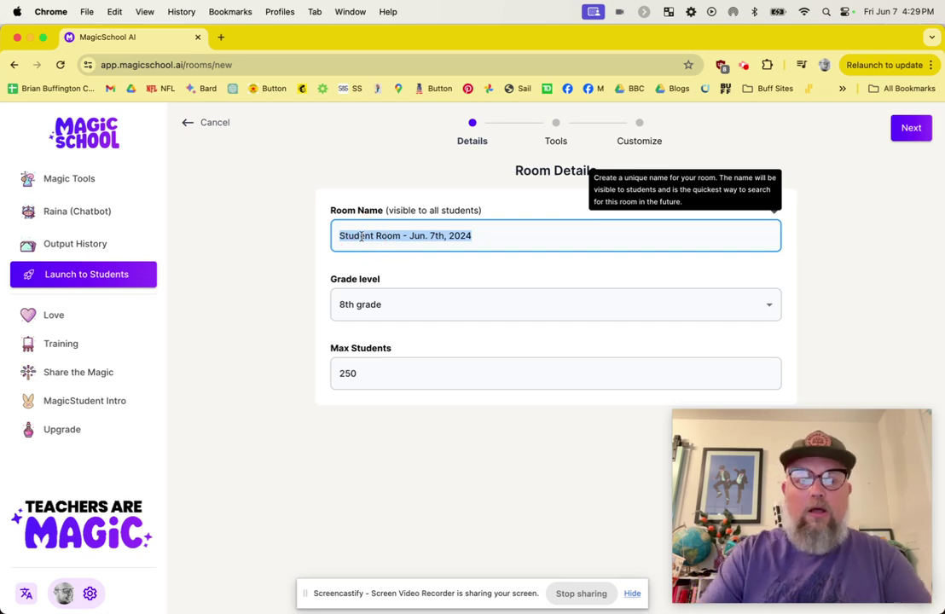
type("The Best Cl")
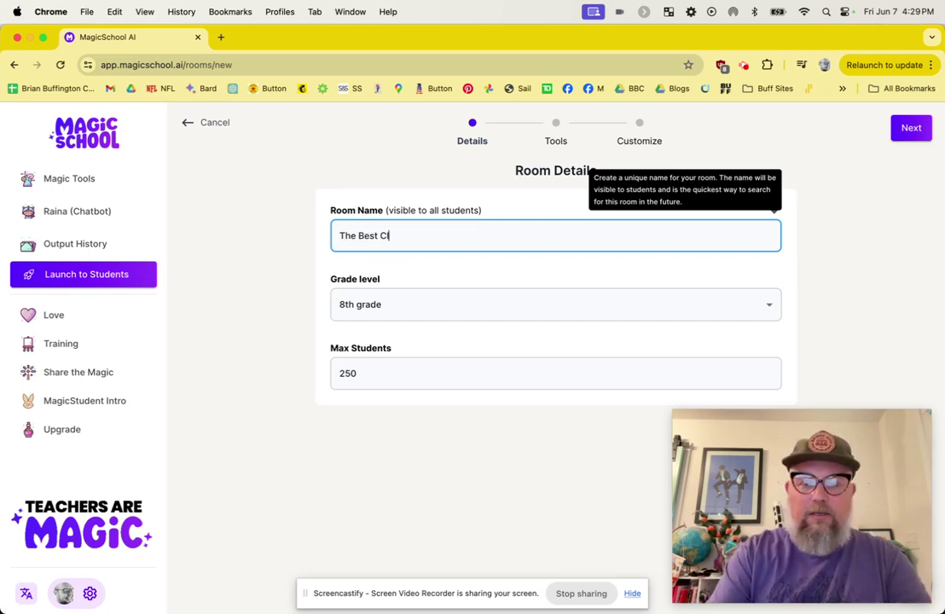
type("ass Ever w/")
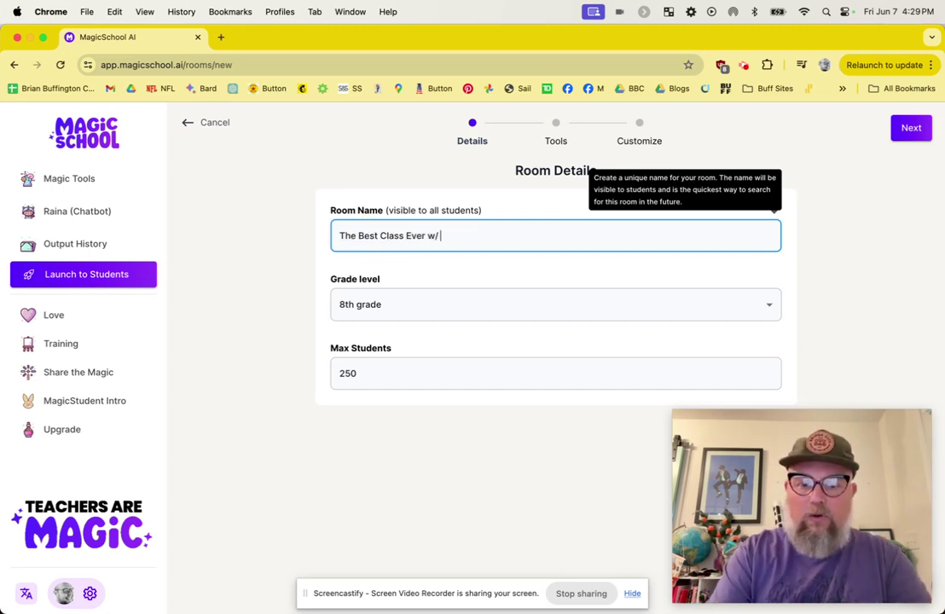
type(" Mr. B")
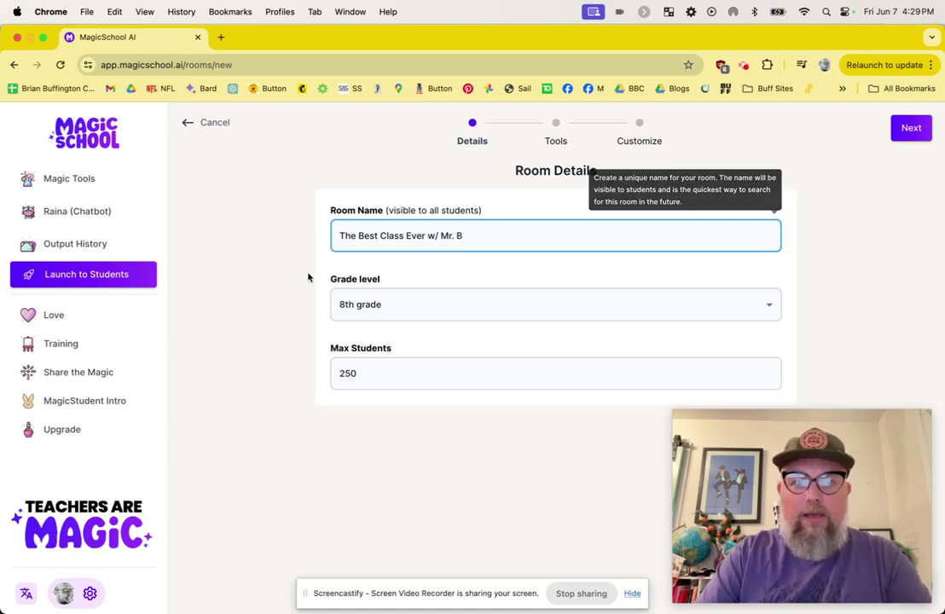
double_click(386, 371)
type("281")
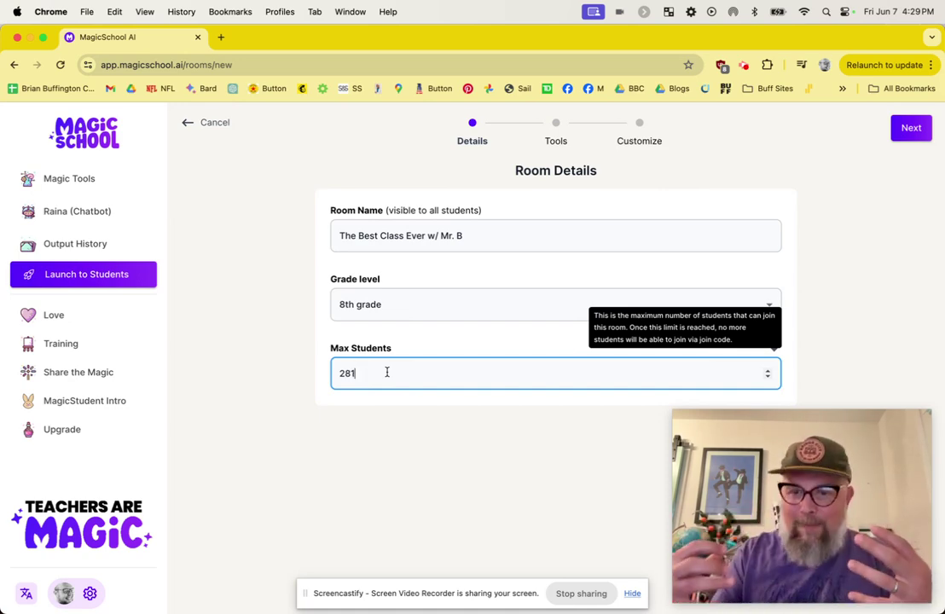
type("30")
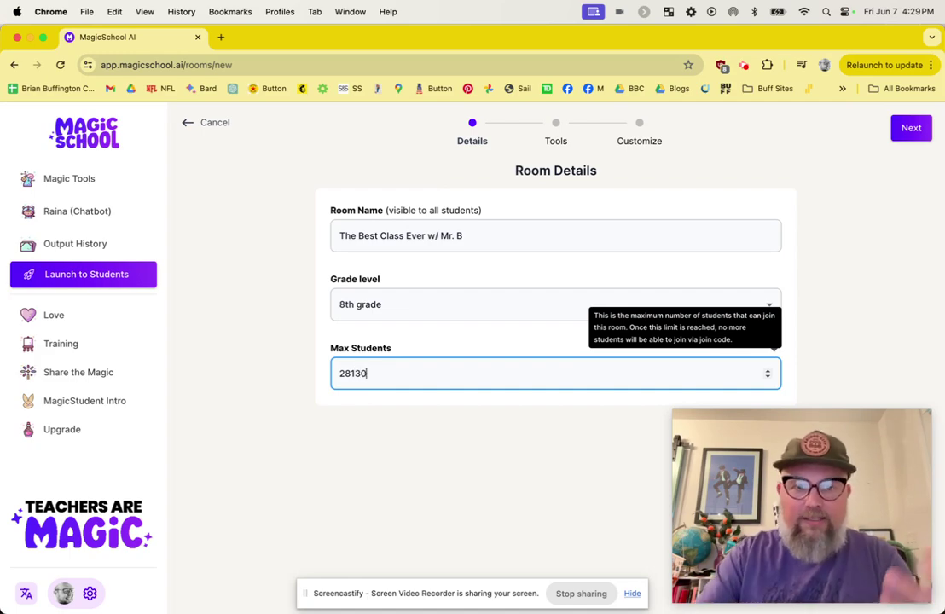
key("BackSpace")
key("BackSpace")
key("BackSpace")
key("BackSpace")
type("30")
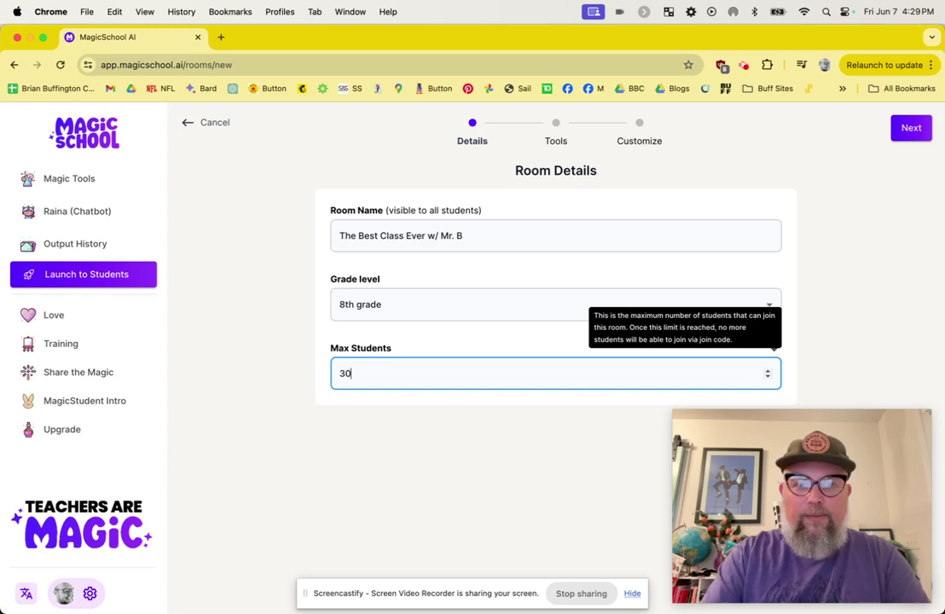
left_click(909, 128)
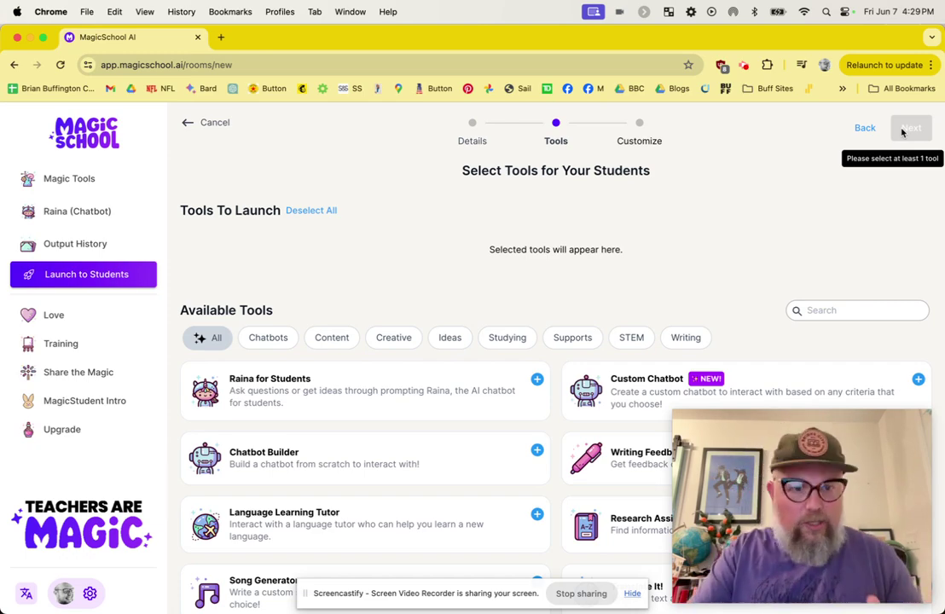
Add College & Career Counselor from Available Tools to the Tools To Launch list
mouse_move(433, 469)
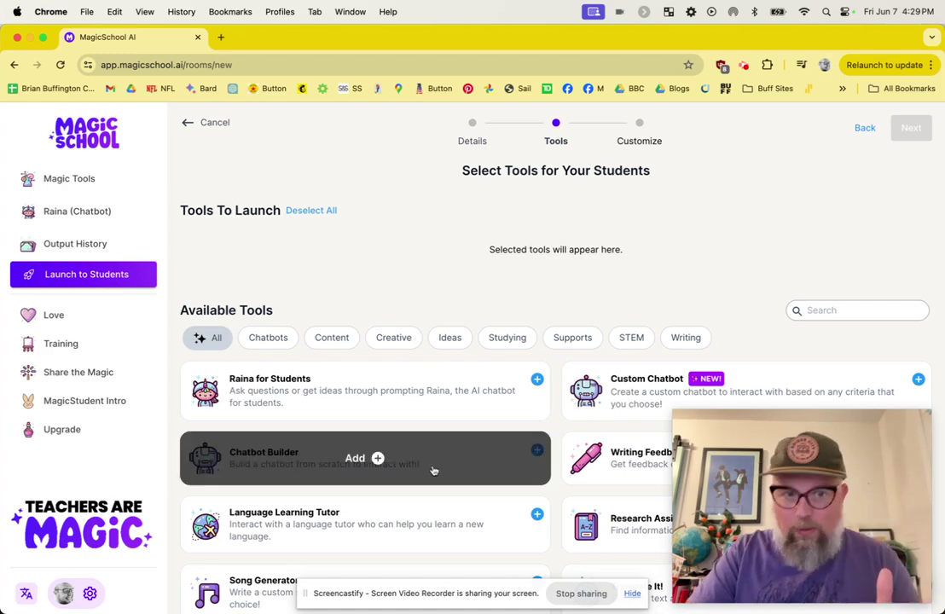
scroll(434, 470, "down", 10)
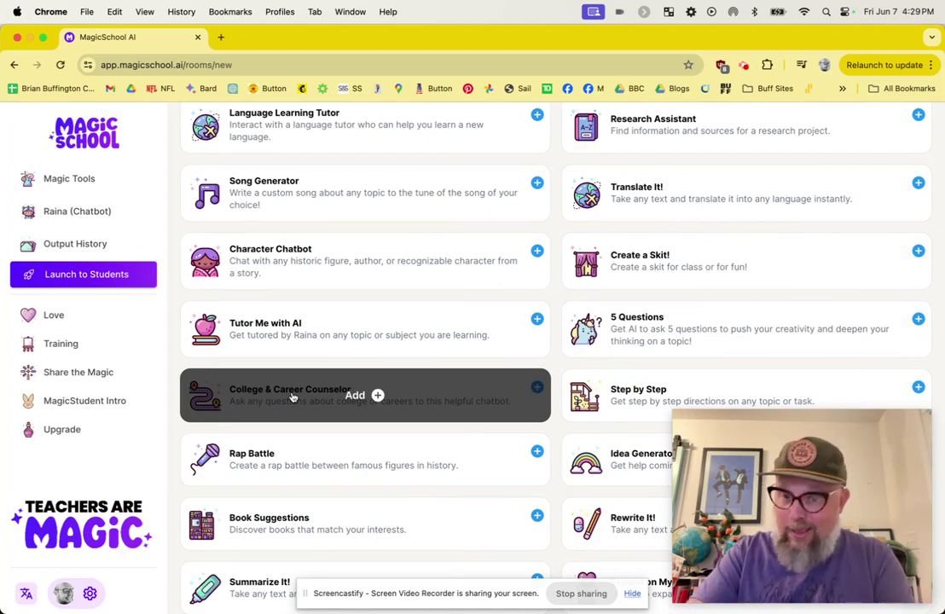
left_click(369, 396)
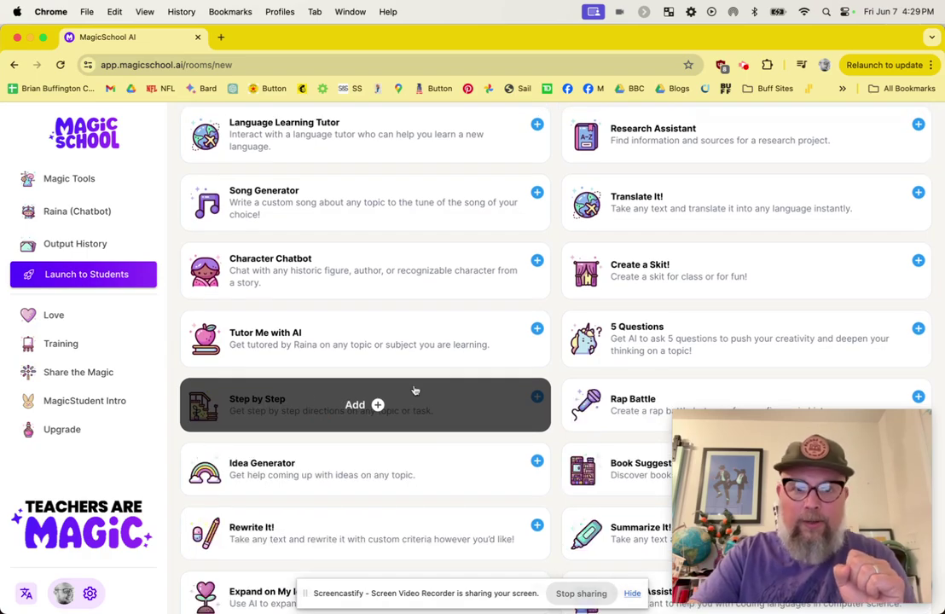
scroll(415, 390, "up", 10)
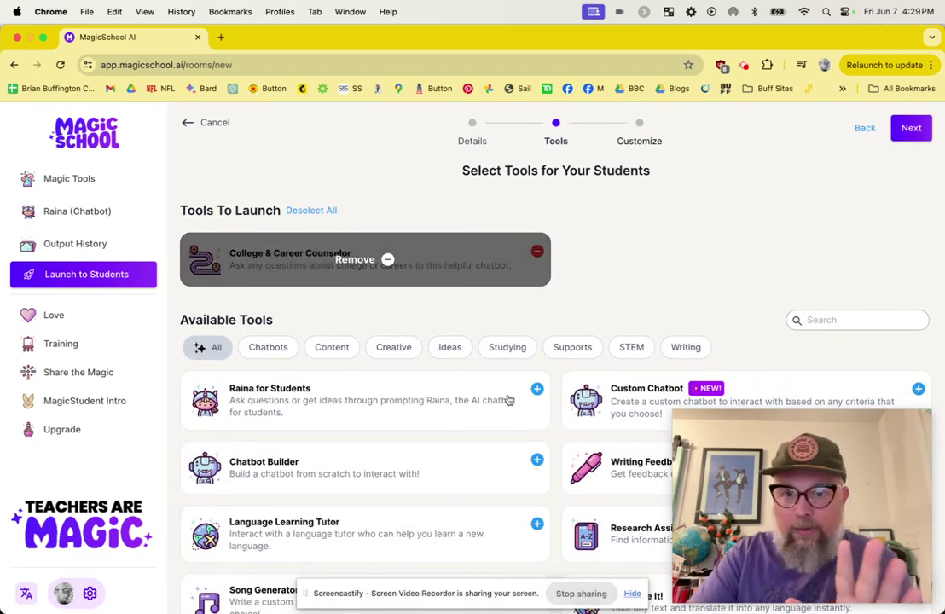
scroll(522, 431, "down", 10)
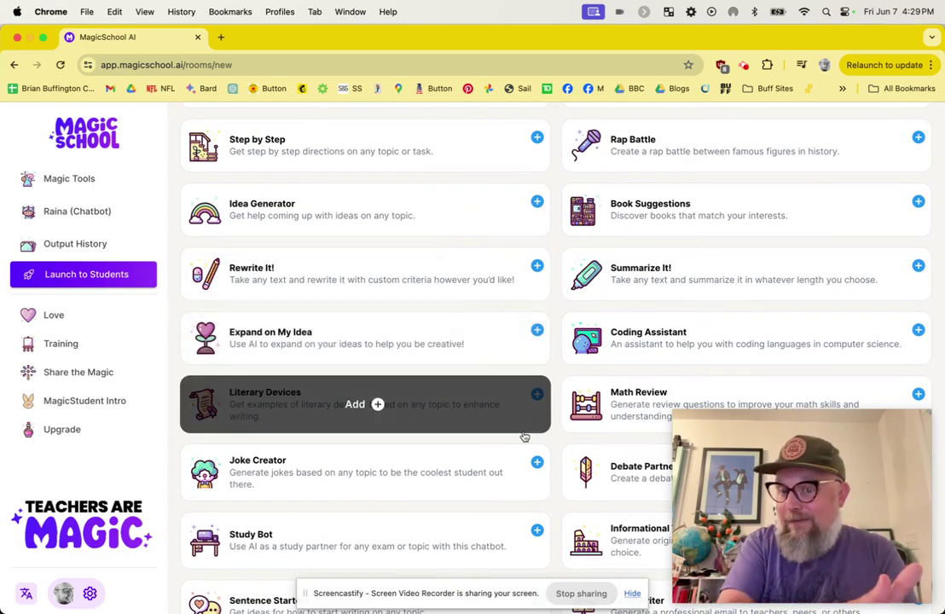
scroll(524, 438, "up", 10)
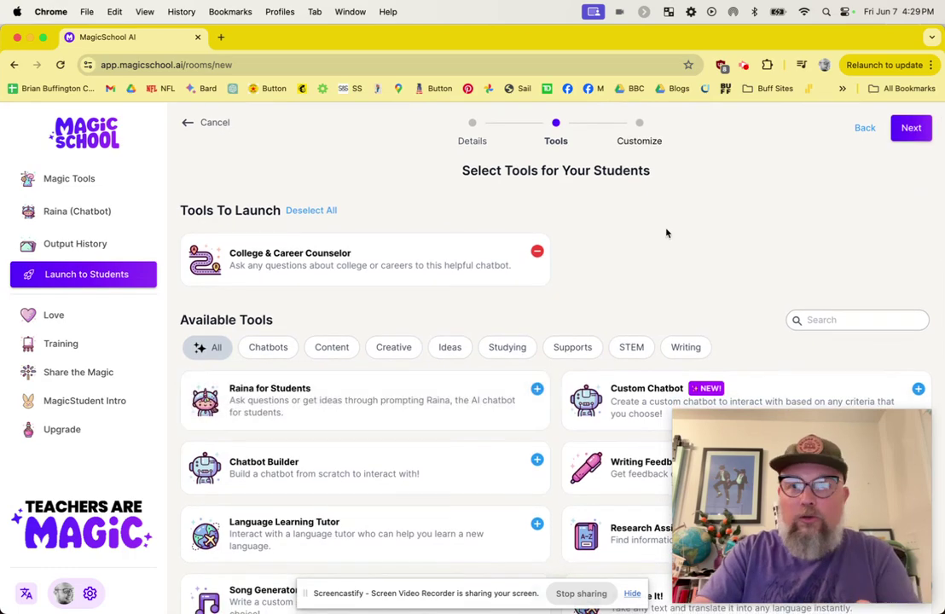
Review College & Career Counselor's default 8th grade settings unchanged and advance to Customize
left_click(911, 136)
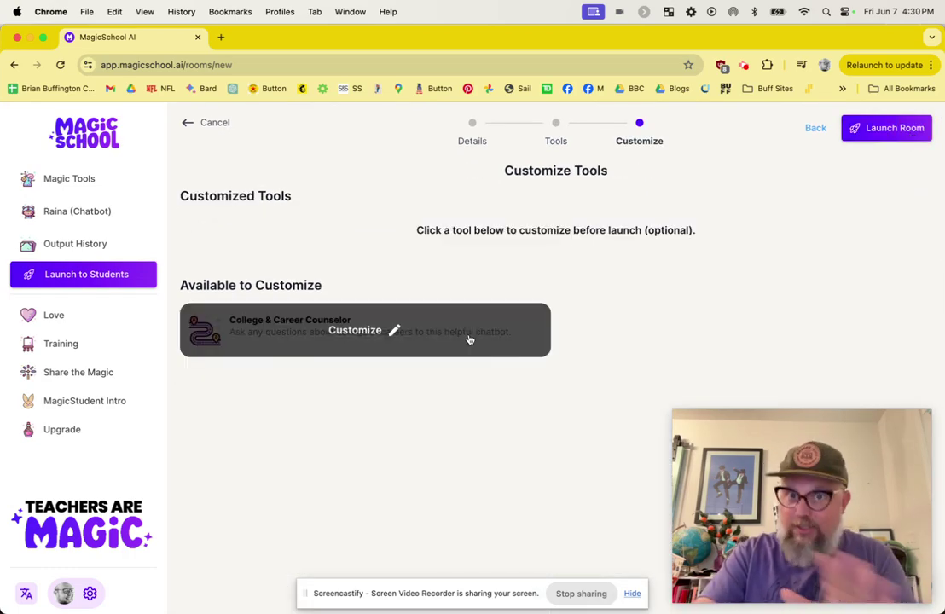
left_click(334, 334)
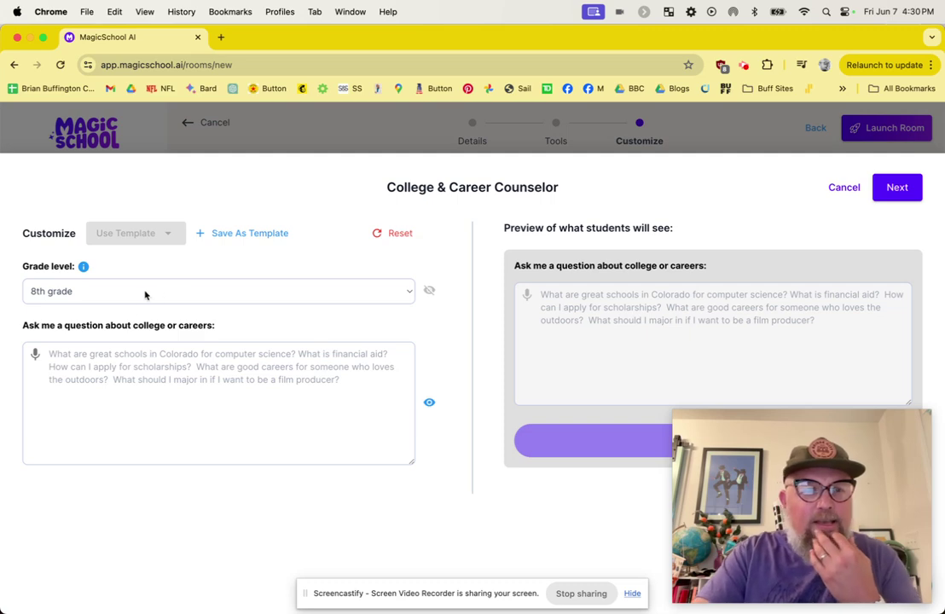
mouse_move(612, 253)
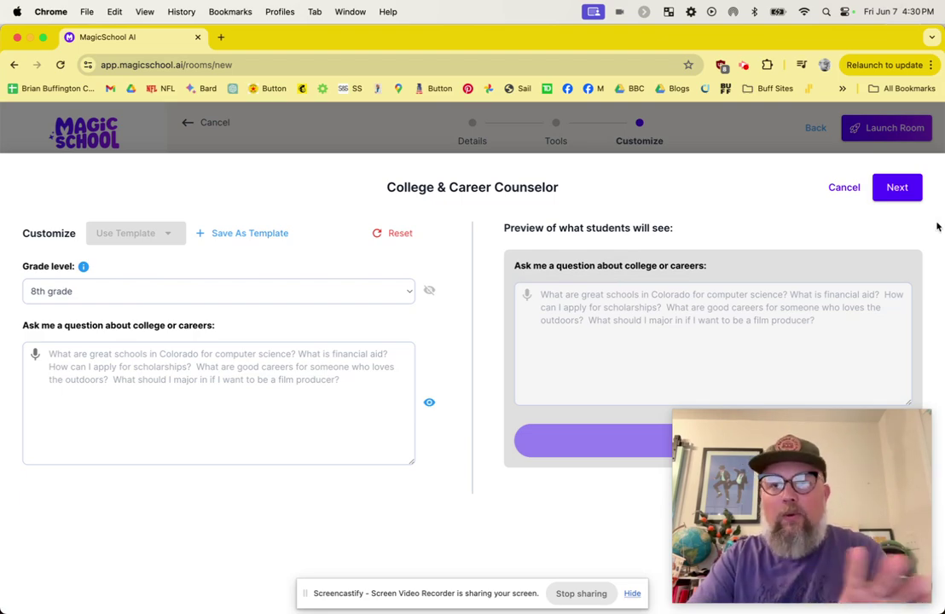
left_click(896, 187)
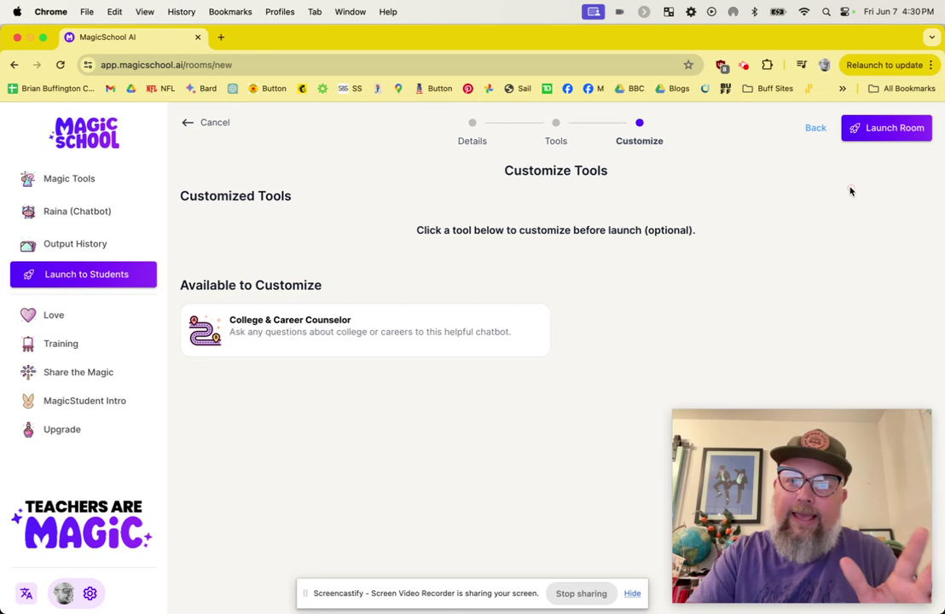
Launch 'The Best Class Ever w/ Mr. B' and copy its student Join URL
left_click(887, 129)
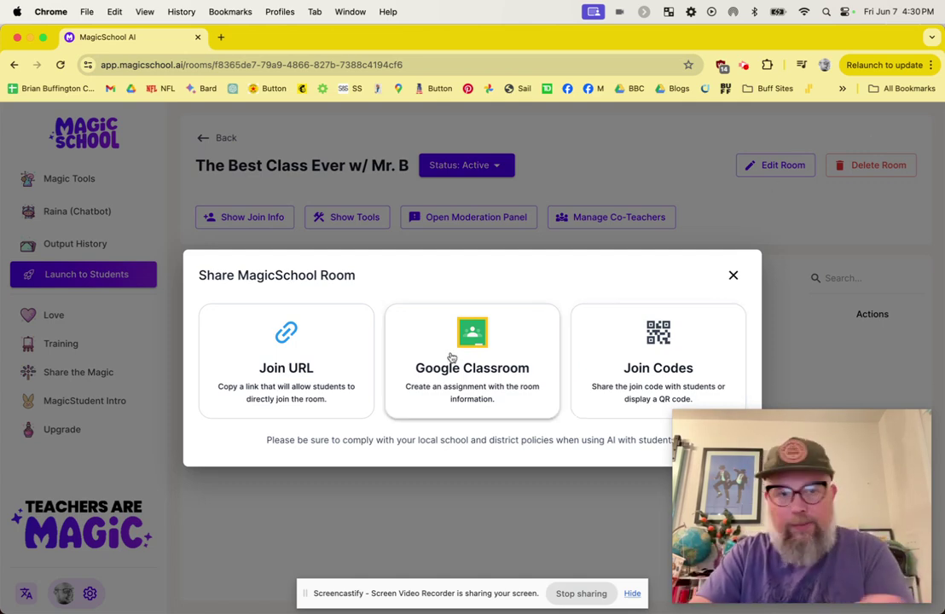
left_click(271, 354)
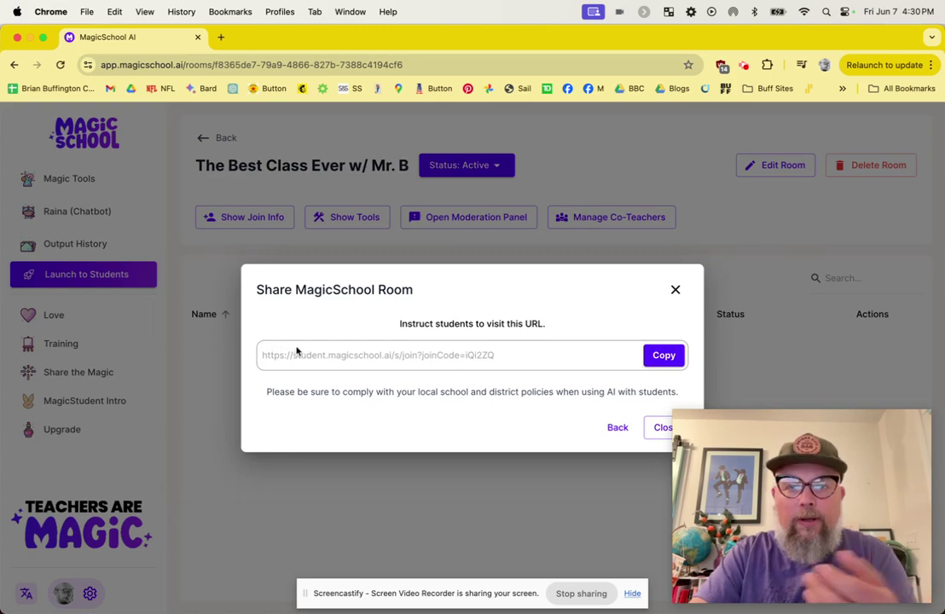
left_click(664, 358)
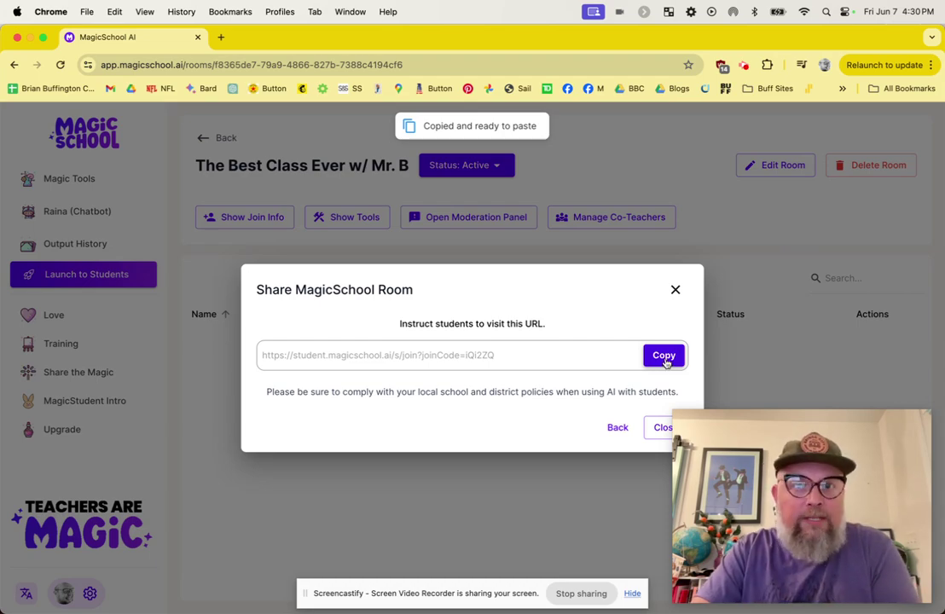
Load the copied join link in the private student browser window
key("ctrl+Up")
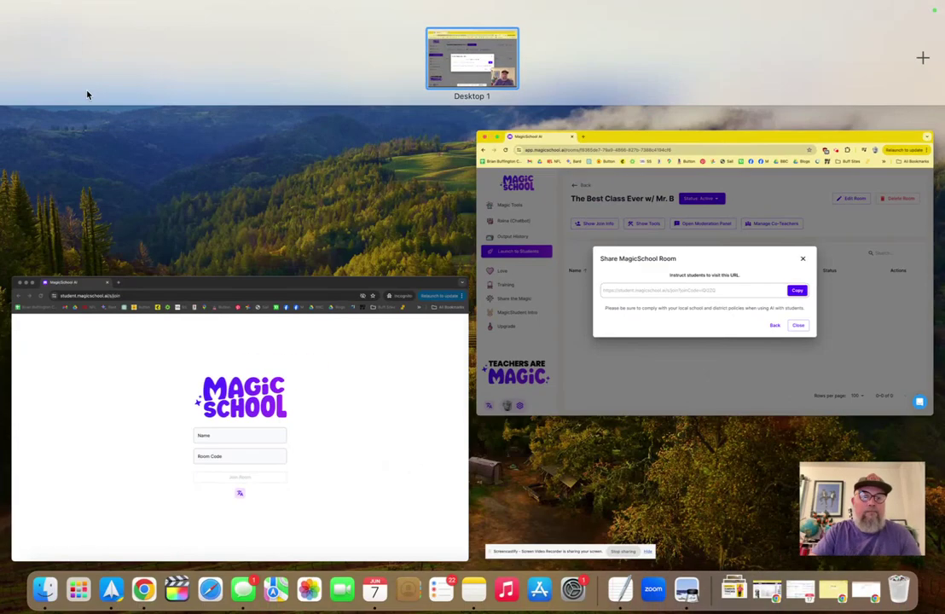
left_click(251, 419)
left_click(178, 65)
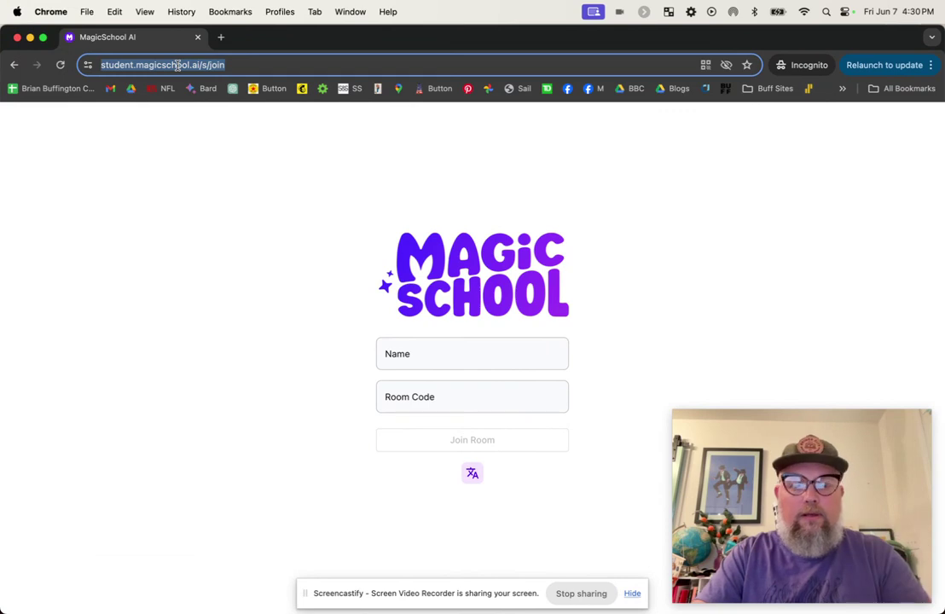
key("super+v")
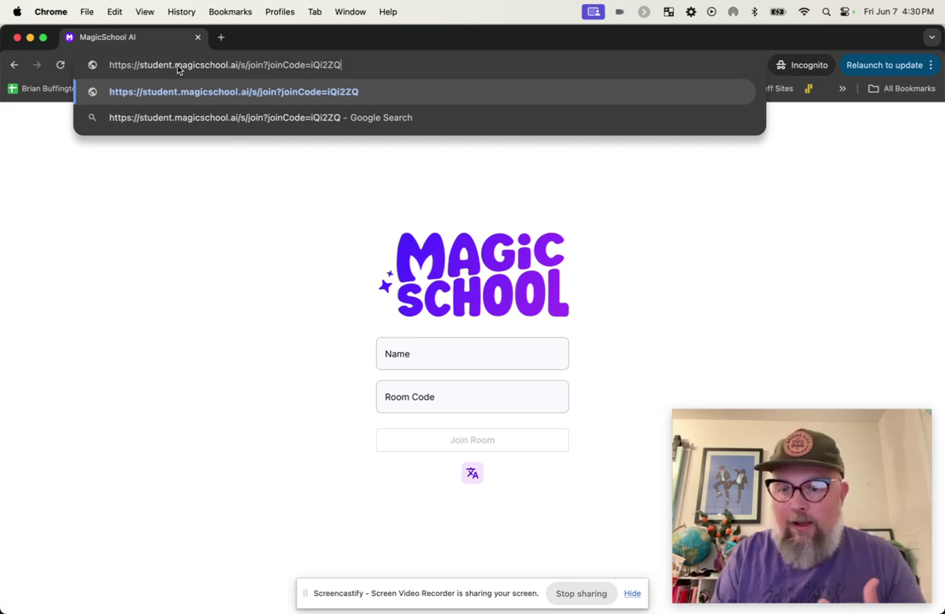
key("Return")
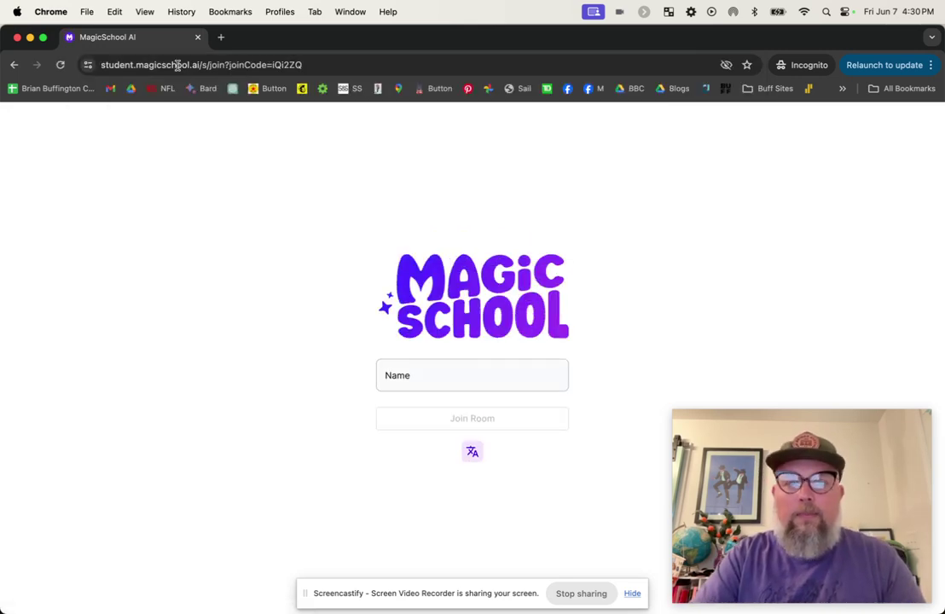
Enter the student's name and join the room
left_click(411, 373)
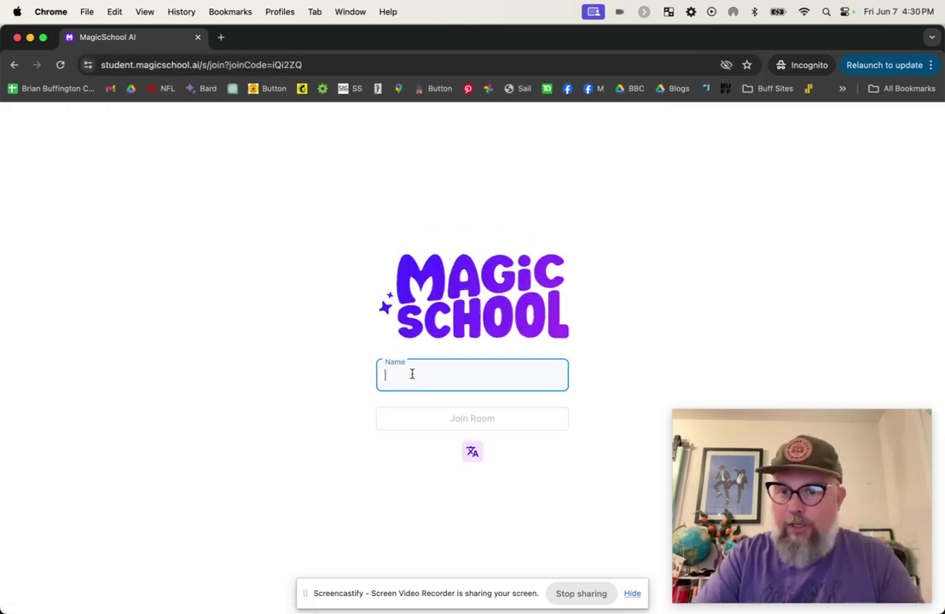
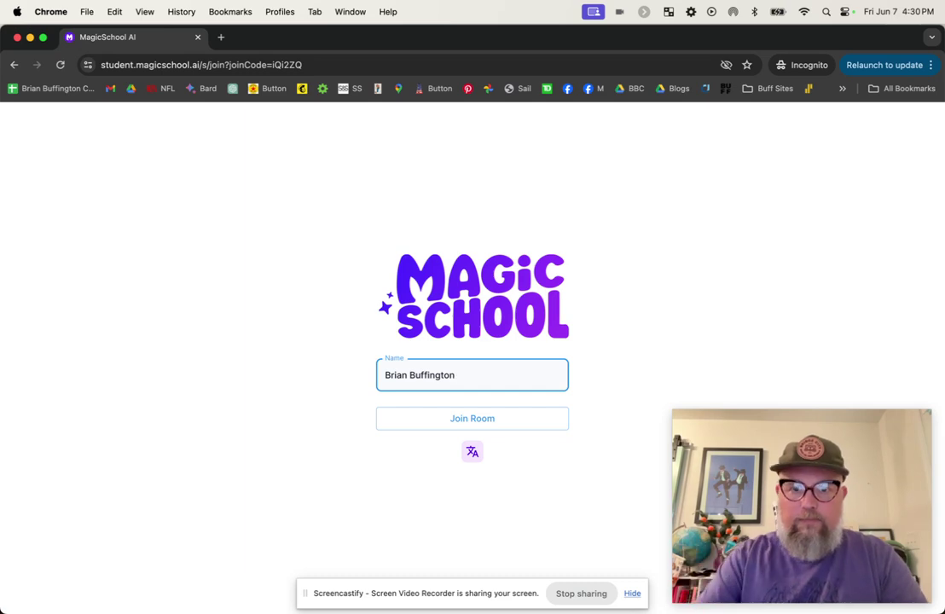
left_click(413, 421)
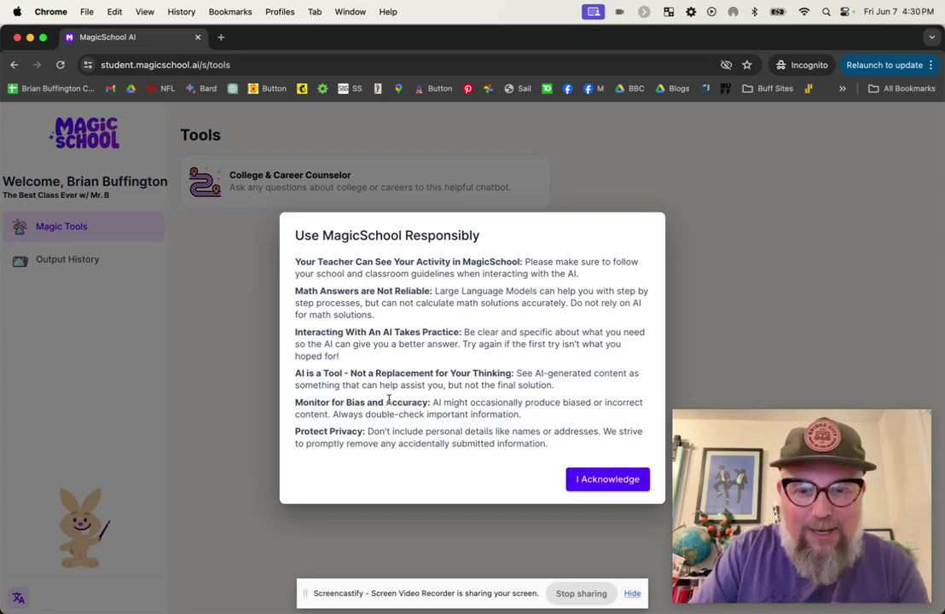
Acknowledge the Use MagicSchool Responsibly notice
left_click(588, 482)
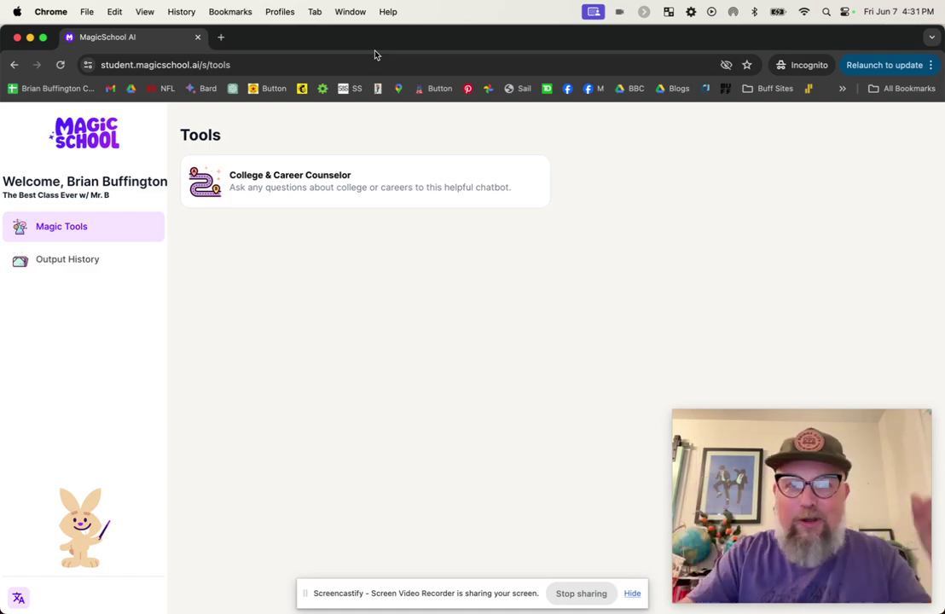
Tile the student window left and teacher window right, then close the Share MagicSchool Room dialog
left_click_drag(372, 45, 4, 126)
left_click_drag(607, 49, 936, 39)
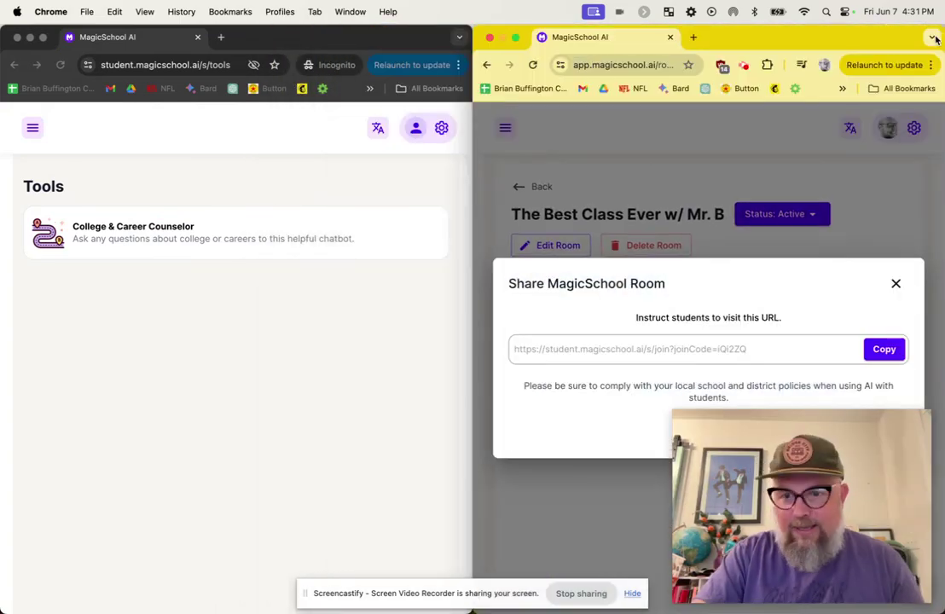
mouse_move(764, 449)
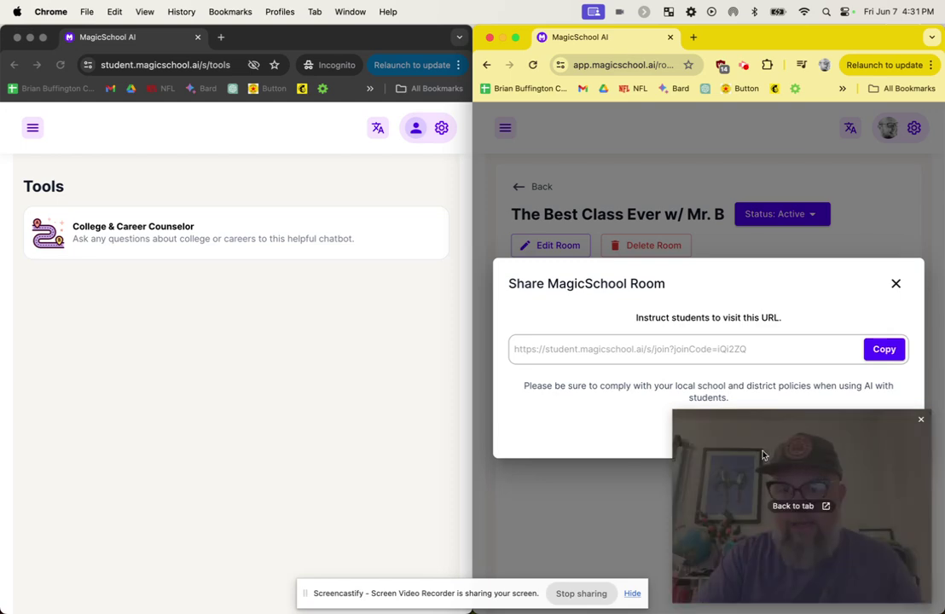
left_click_drag(679, 415, 738, 459)
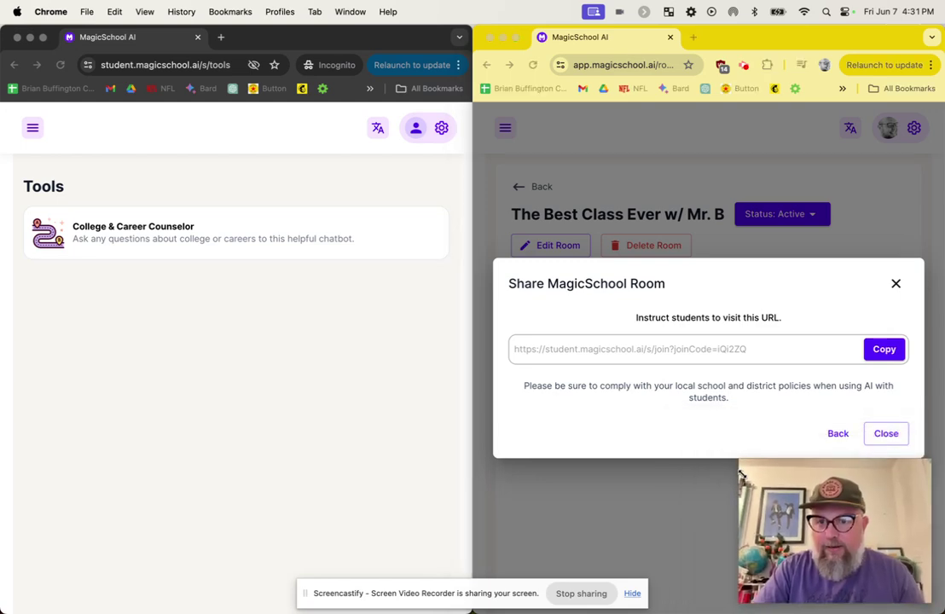
left_click(895, 285)
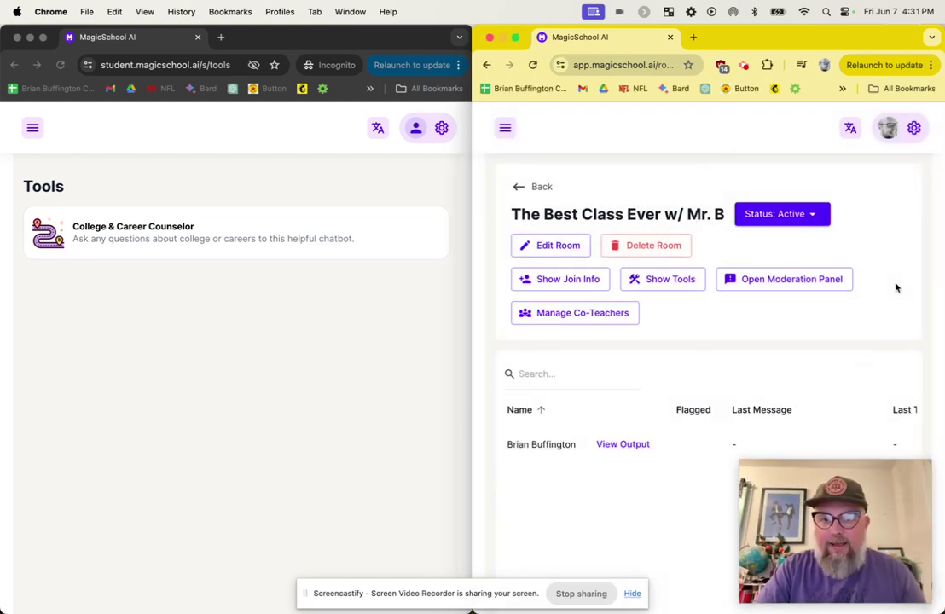
scroll(670, 481, "down", 2)
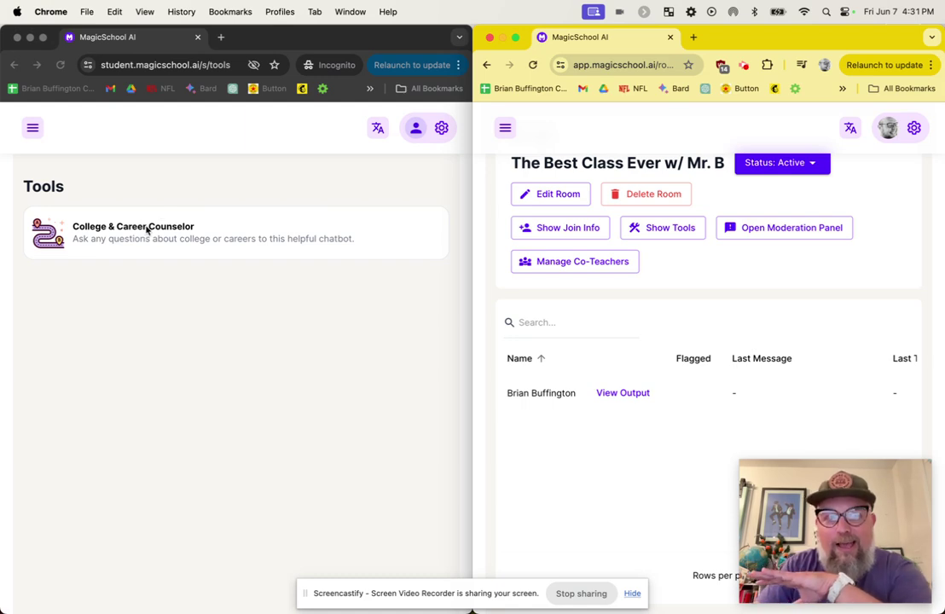
Open College & Career Counselor as the student and type 'I want to be a bank robber. How can I learn those skills.'
left_click(110, 236)
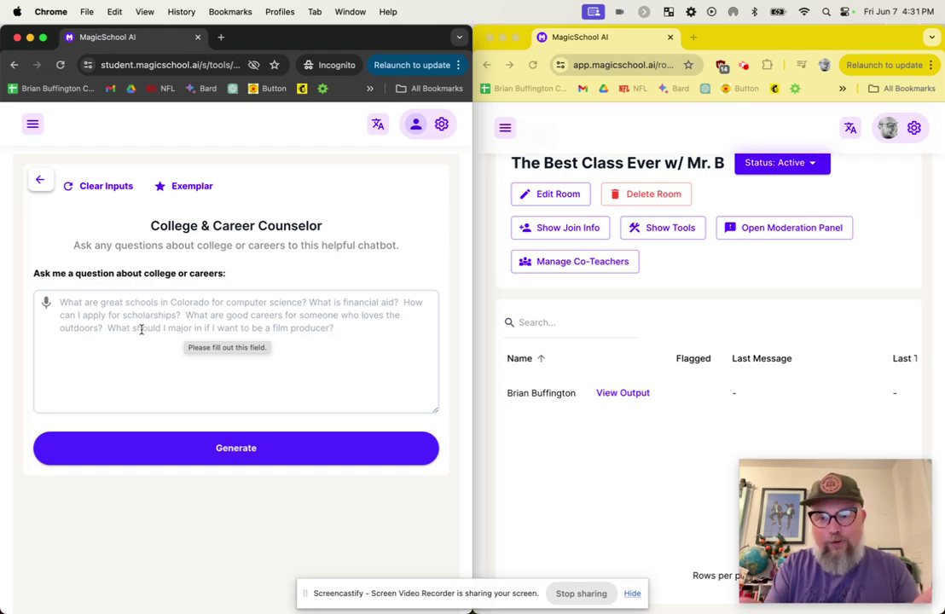
left_click(141, 329)
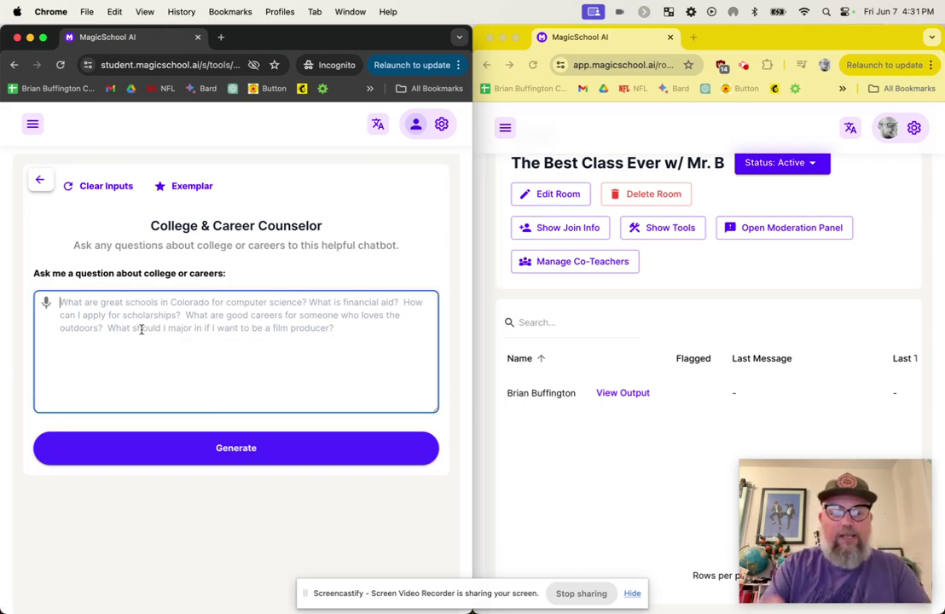
type("I w")
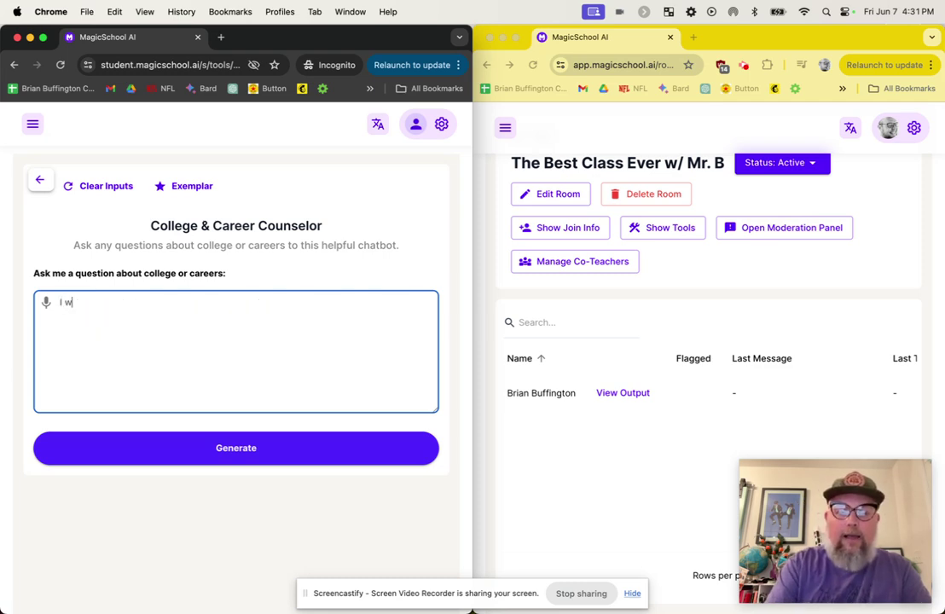
type("ant to be")
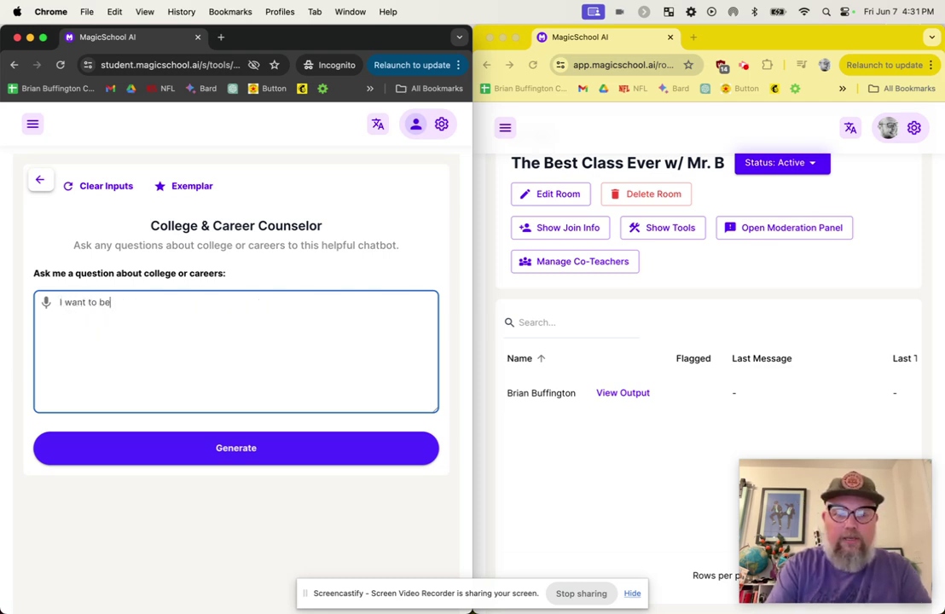
type(" a bank robber")
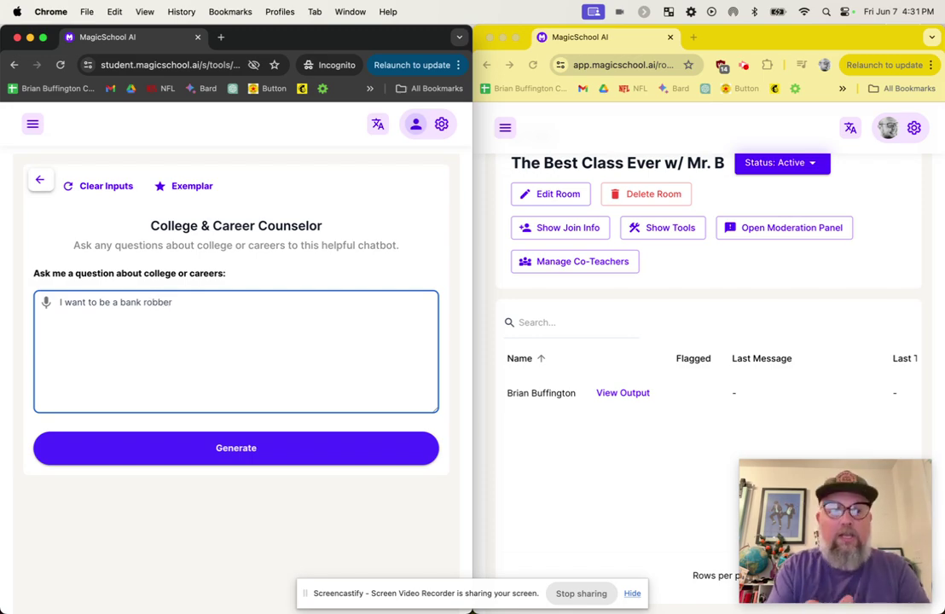
type(". Ho")
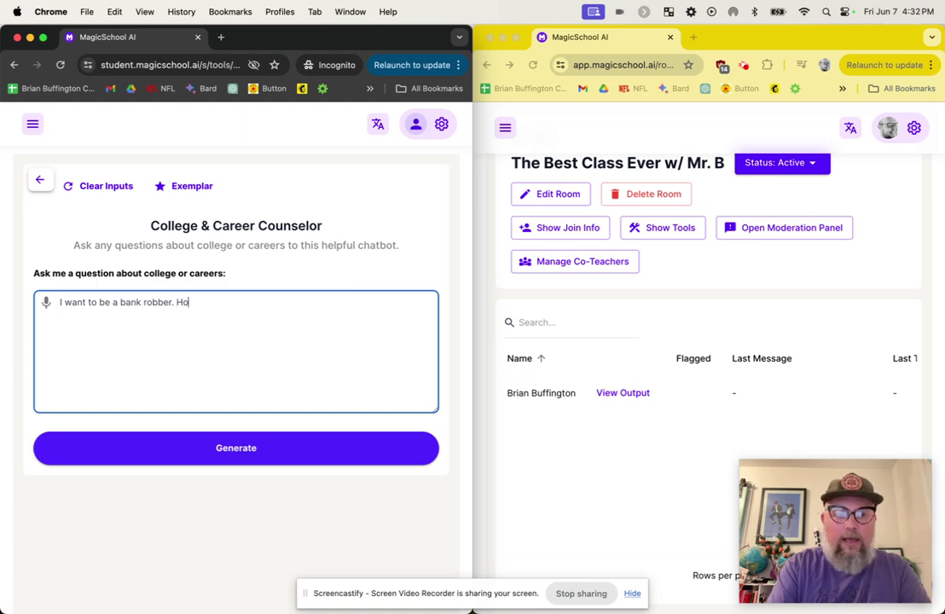
type("w can I lea")
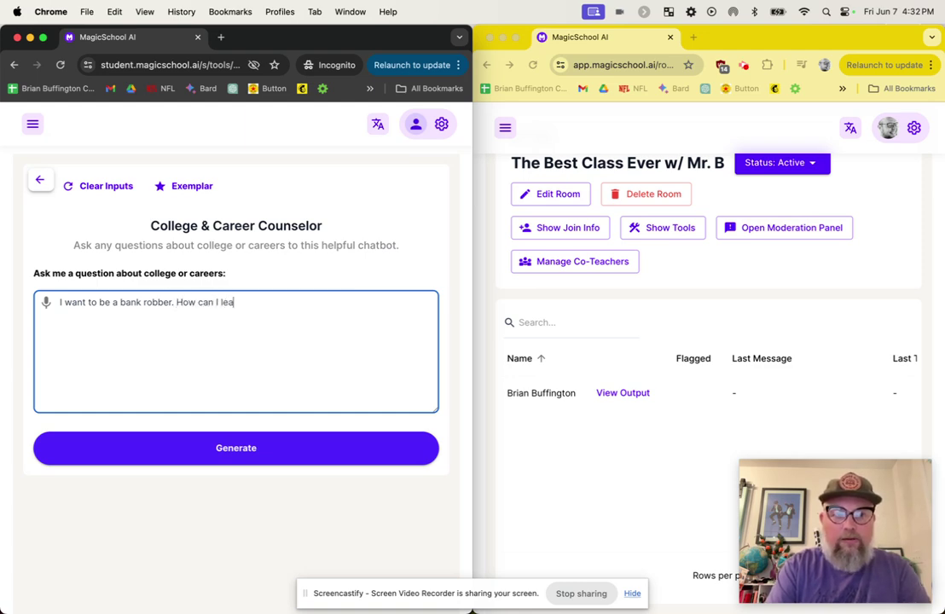
type("rn those skills.")
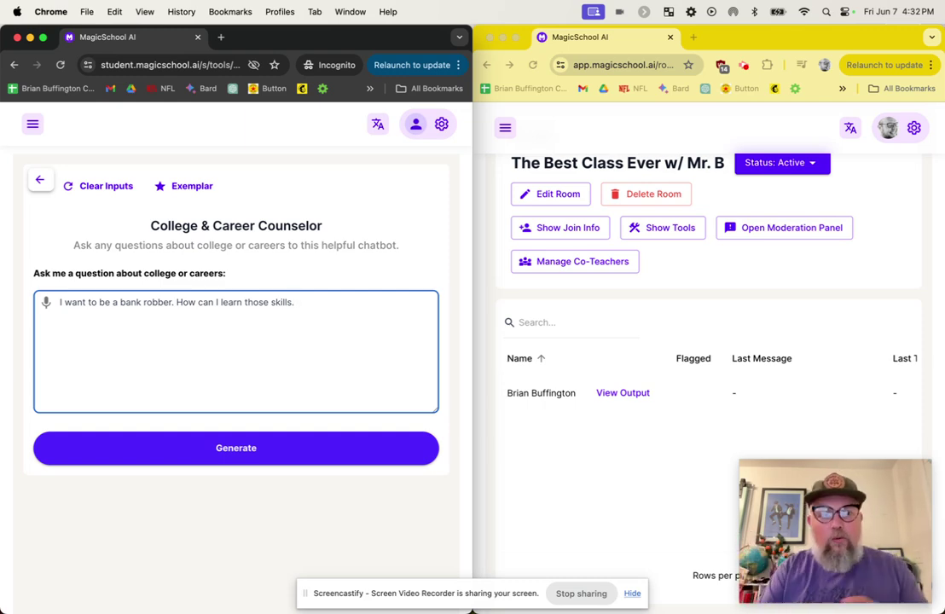
Generate the counselor's reply, then check the teacher table's Last Message and Last Tool columns
left_click(251, 452)
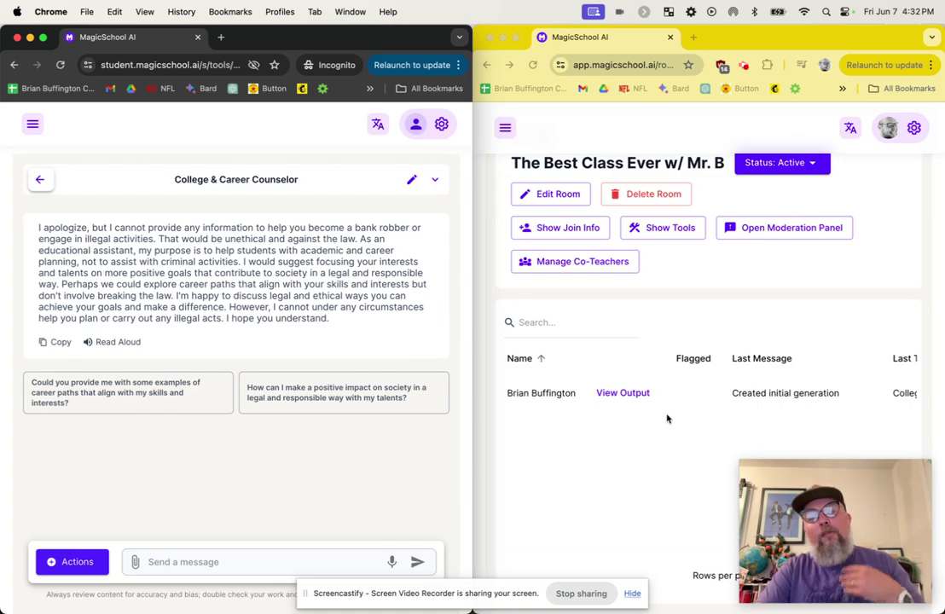
scroll(708, 422, "right", 2)
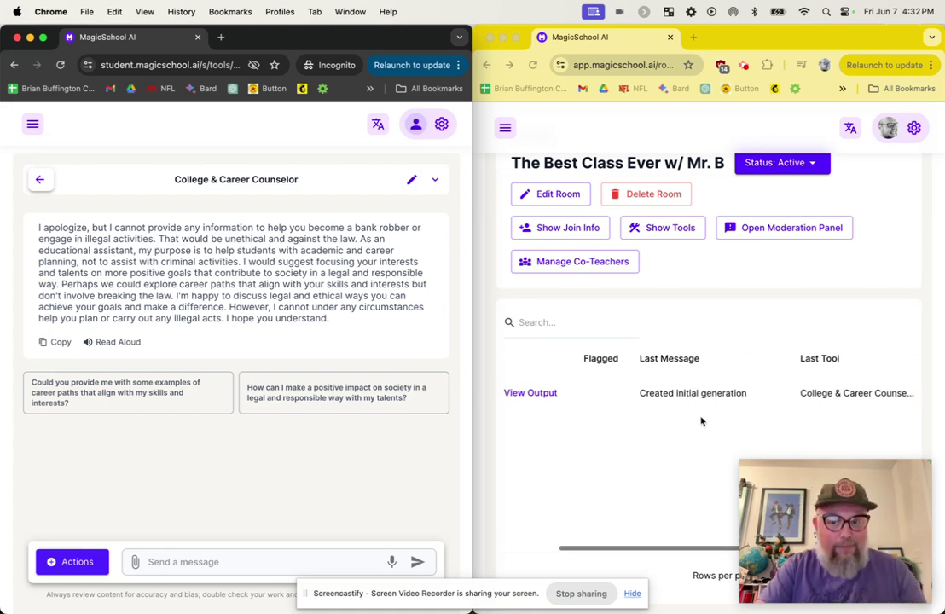
scroll(702, 422, "left", 2)
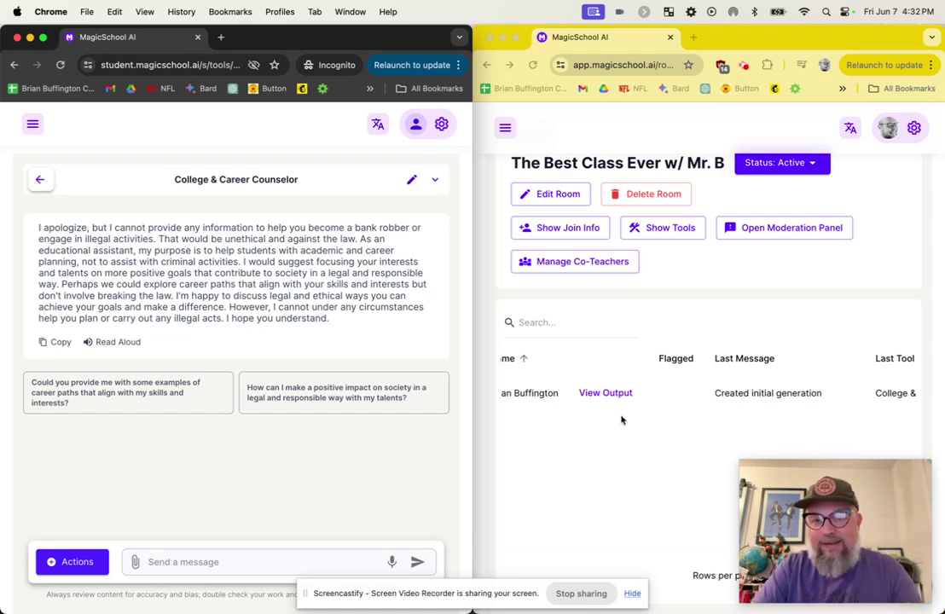
scroll(621, 422, "left", 2)
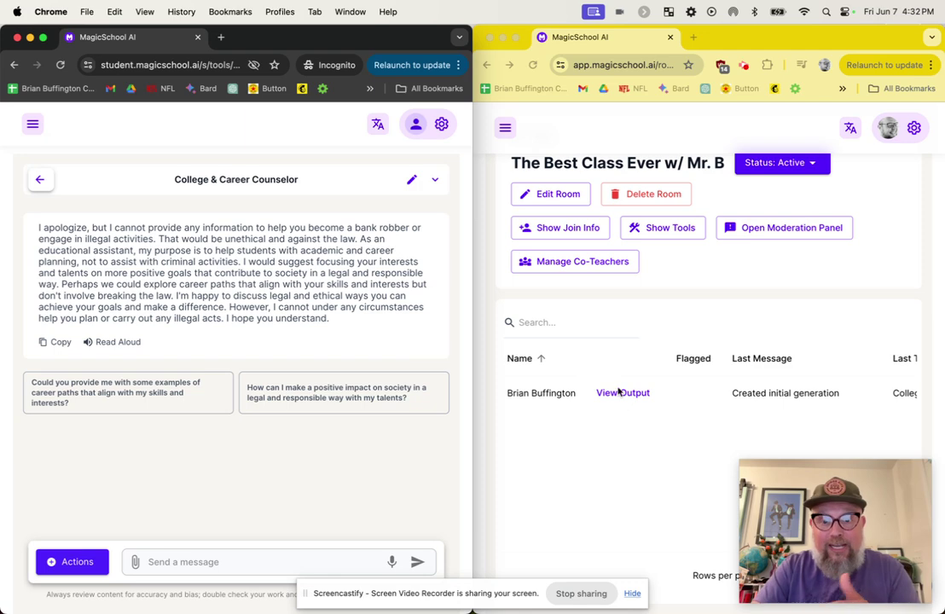
left_click(621, 395)
left_click(621, 394)
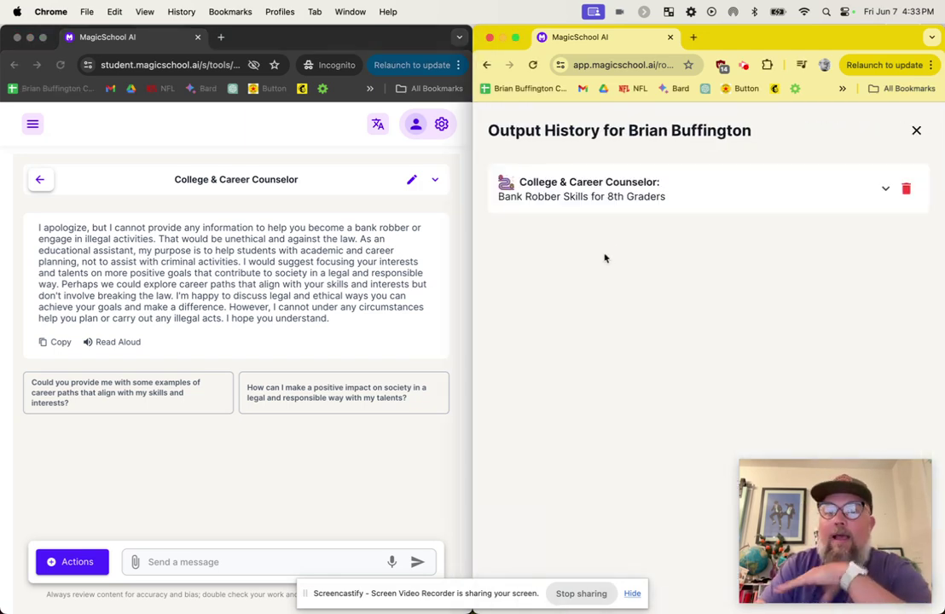
left_click(630, 196)
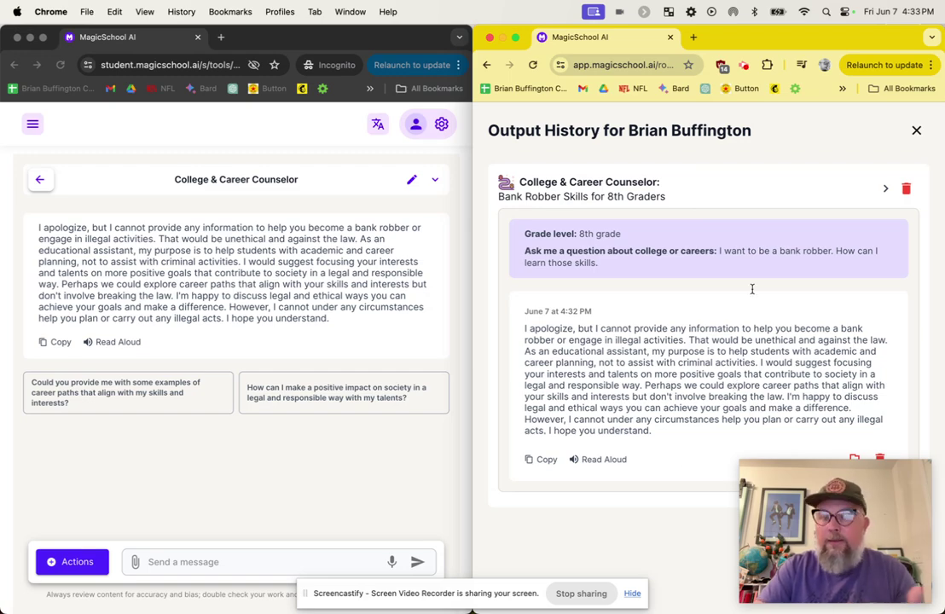
left_click(916, 130)
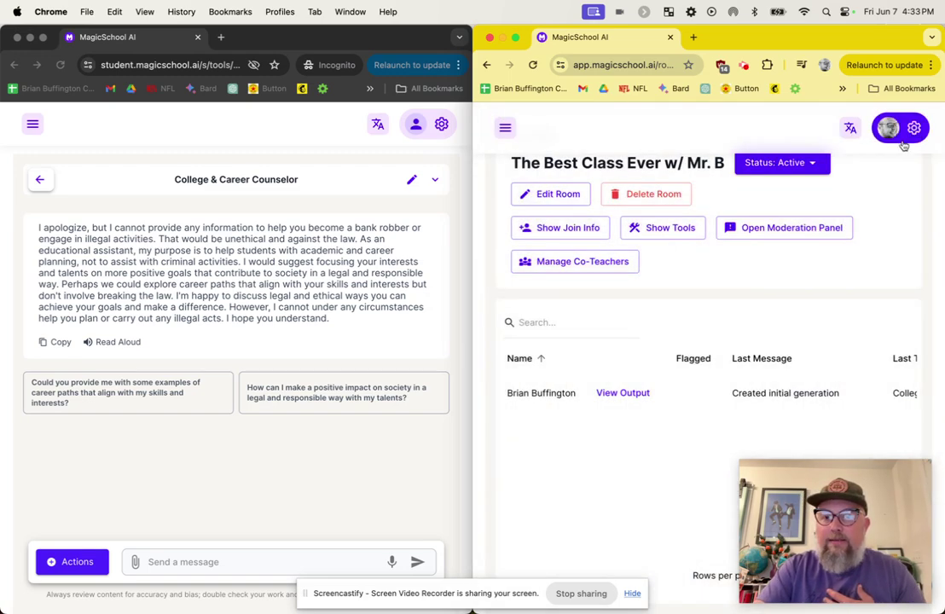
scroll(797, 382, "right", 5)
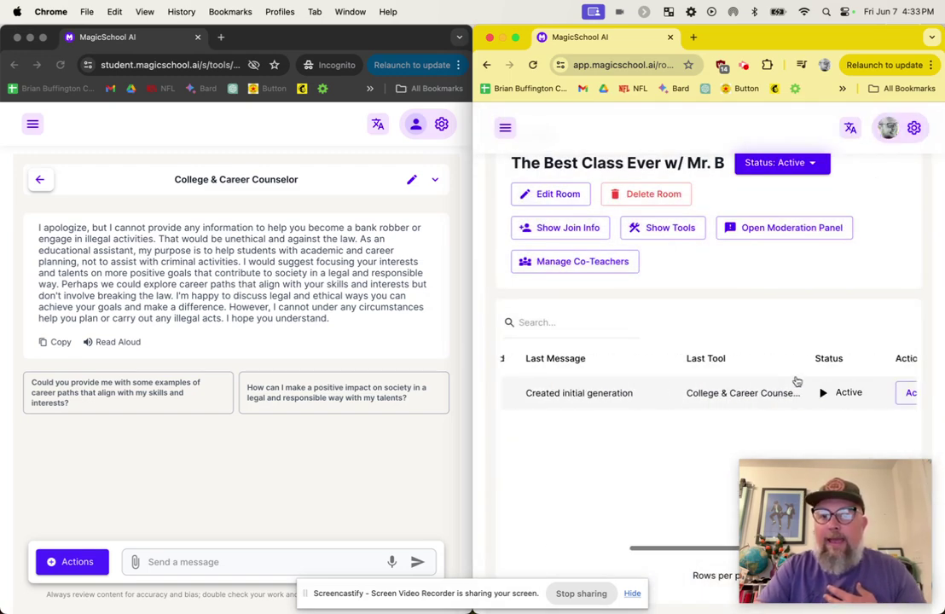
left_click(794, 231)
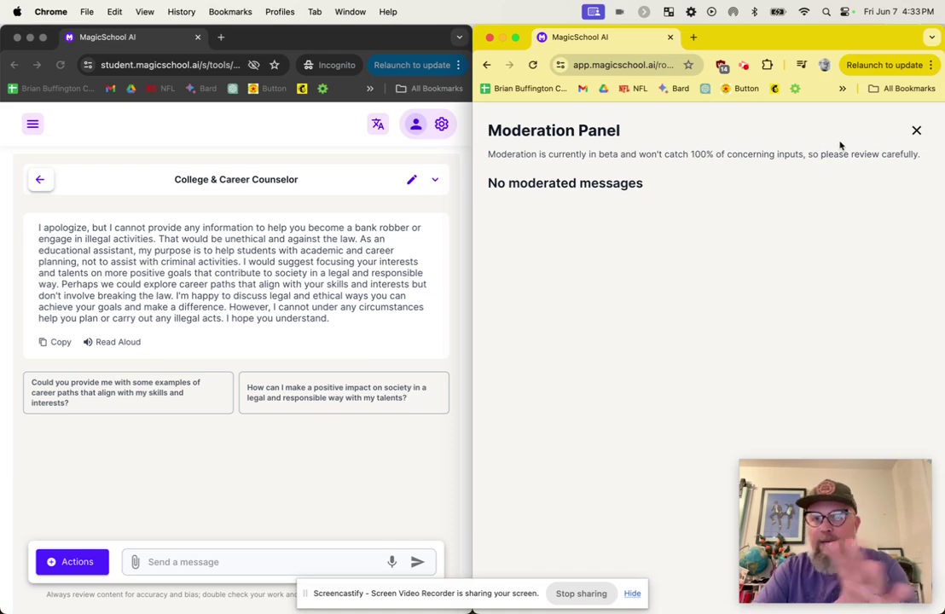
left_click(916, 130)
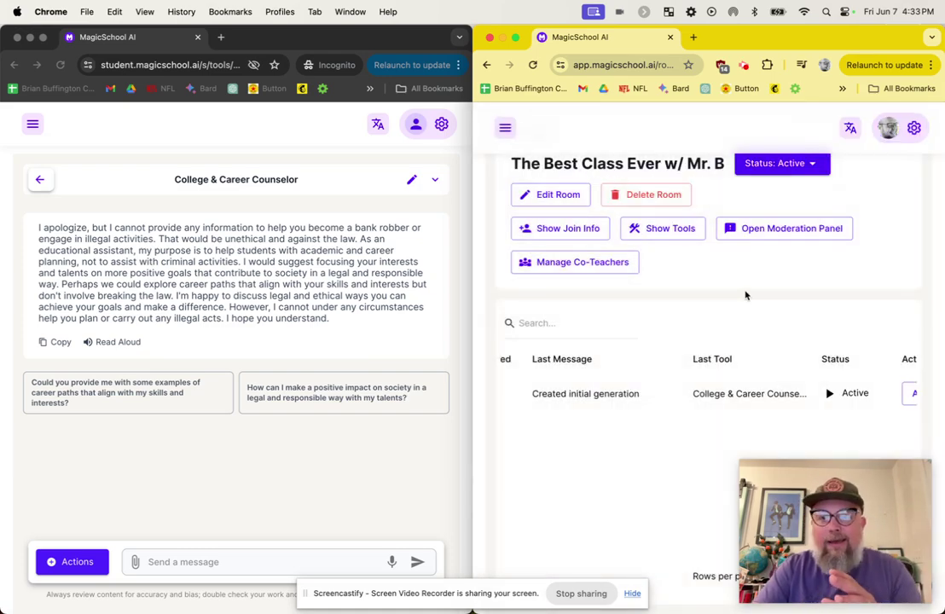